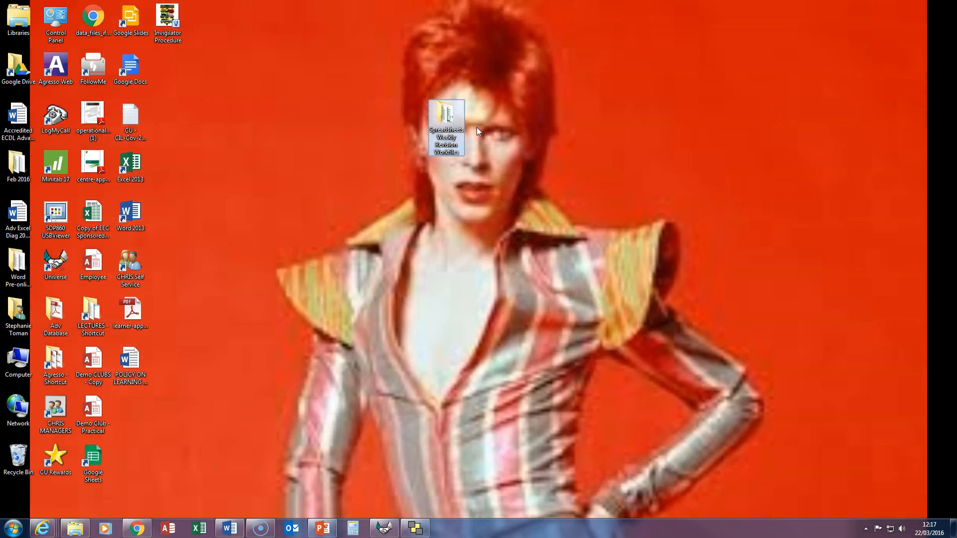
# Step: Open the Revision workbook from the Spreadsheets Weekly Revision Workfiles desktop folder and show its Retail sheet
pyautogui.click(445, 126)
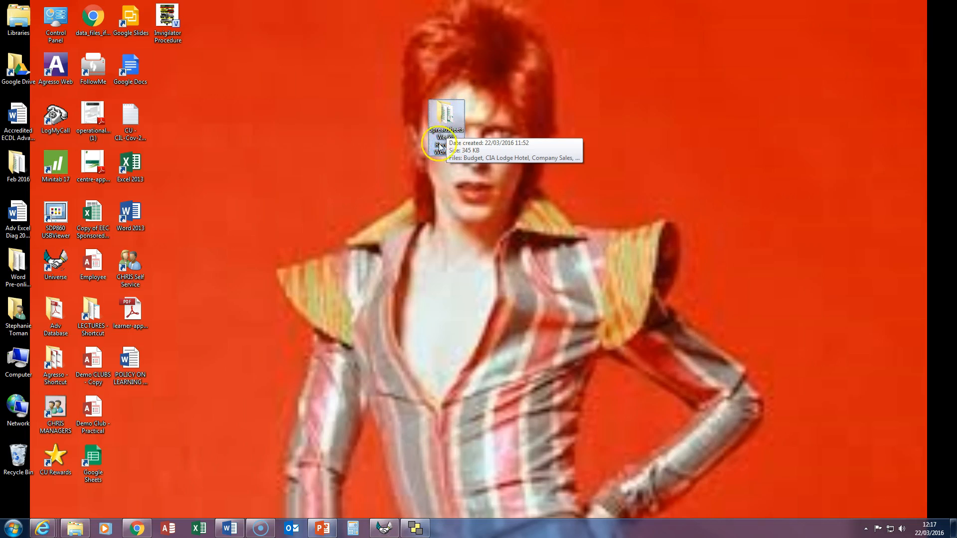
pyautogui.doubleClick(452, 131)
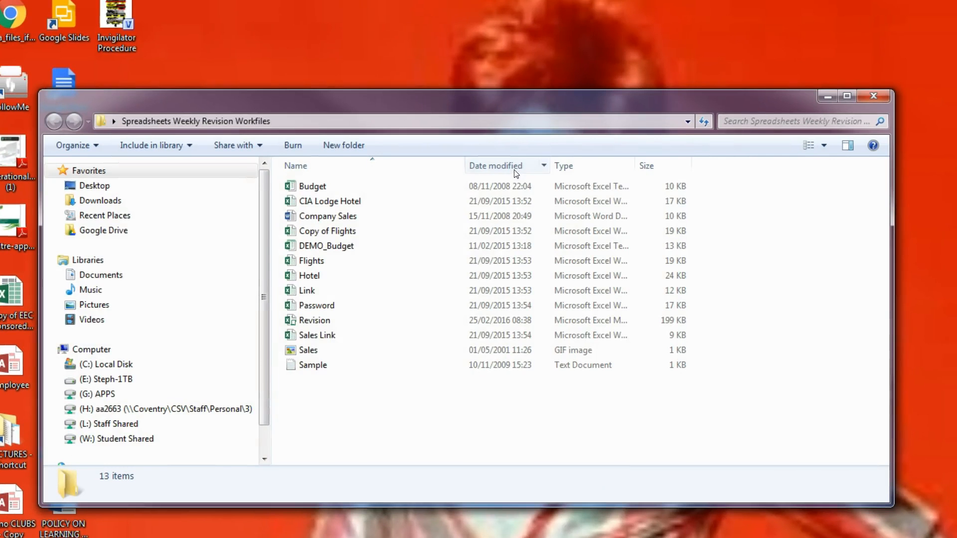
pyautogui.doubleClick(354, 322)
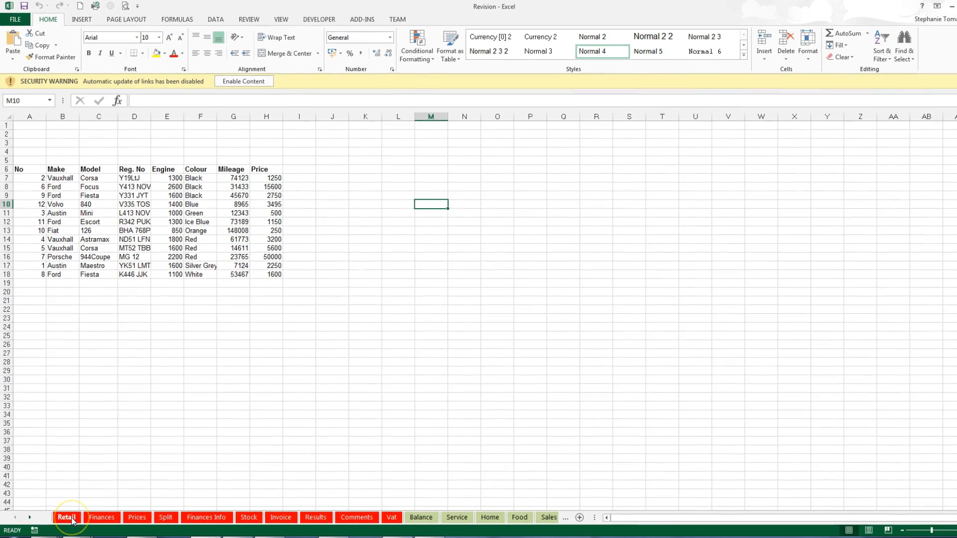
pyautogui.click(67, 518)
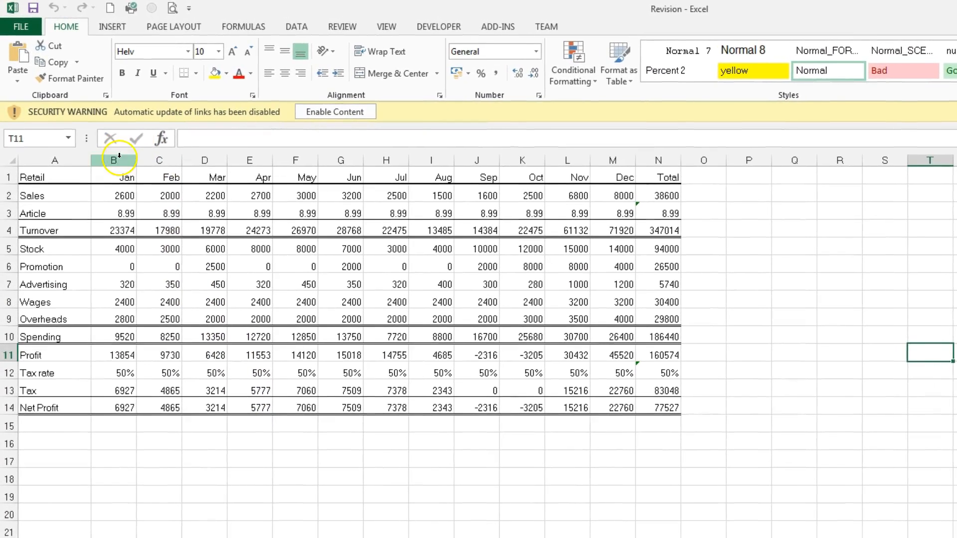
# Step: Start a new conditional formatting rule of type "Format only cells that contain" for the Net Profit values in B14:N14
pyautogui.click(115, 407)
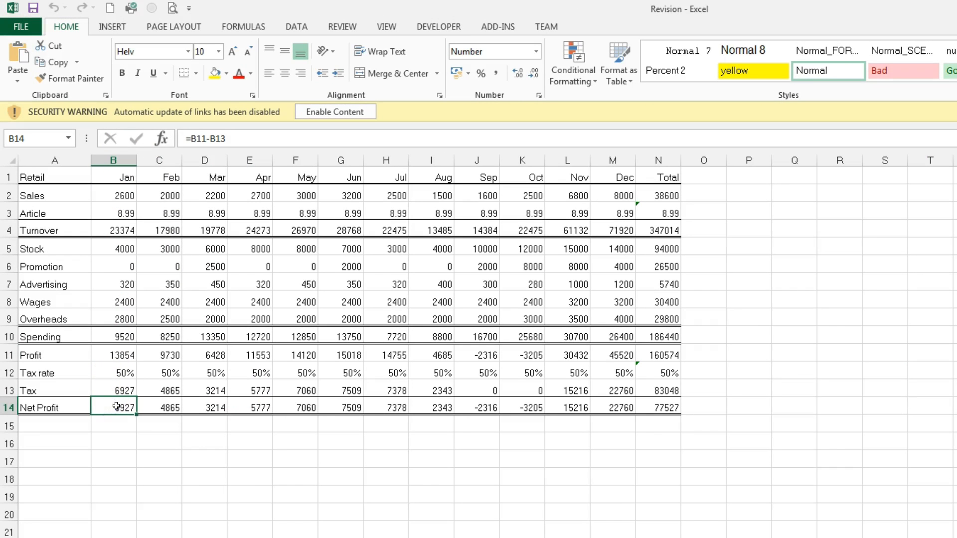
pyautogui.moveTo(116, 406); pyautogui.dragTo(668, 408)
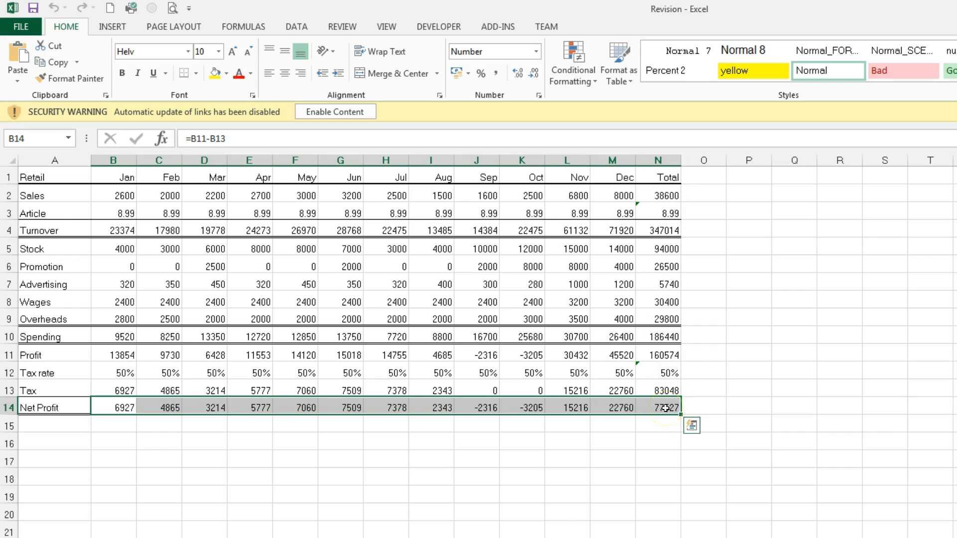
pyautogui.rightClick(672, 406)
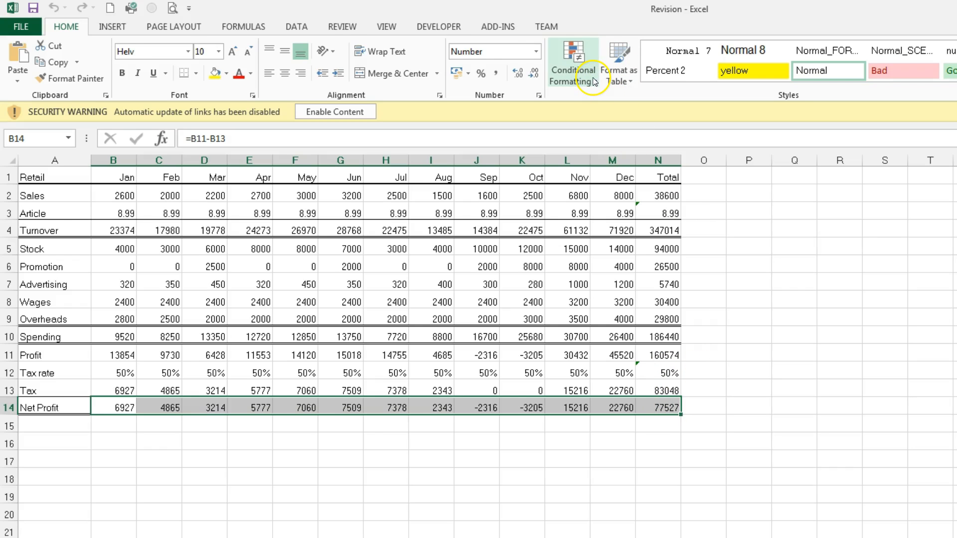
pyautogui.click(68, 30)
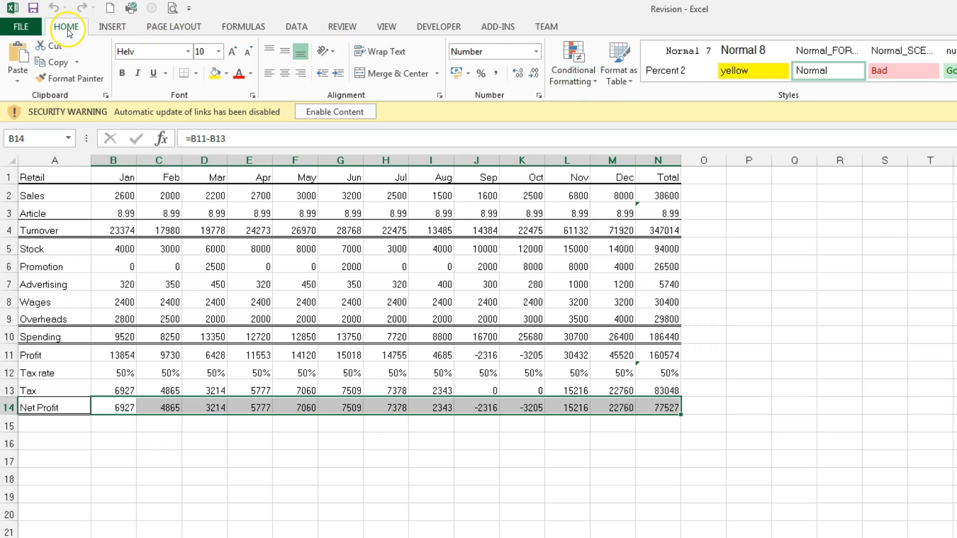
pyautogui.click(592, 78)
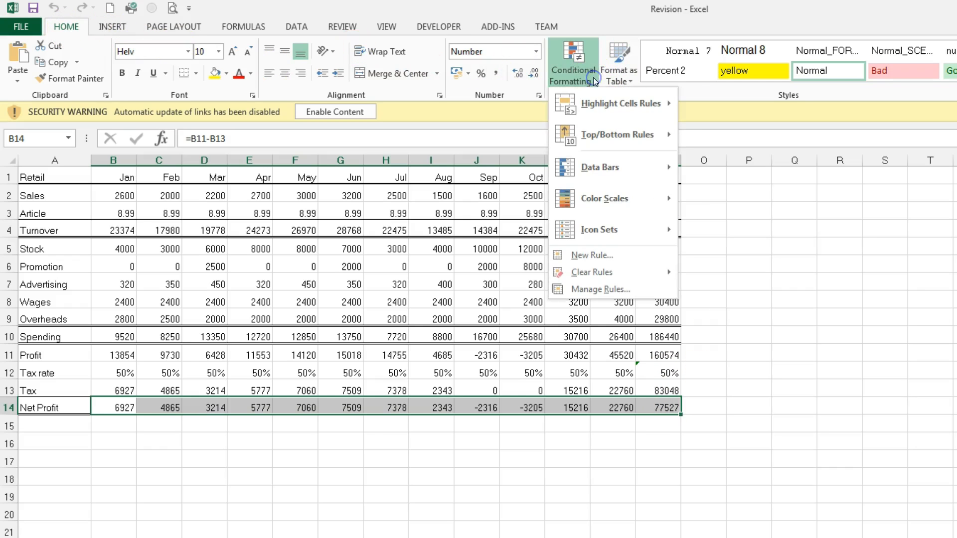
pyautogui.click(606, 109)
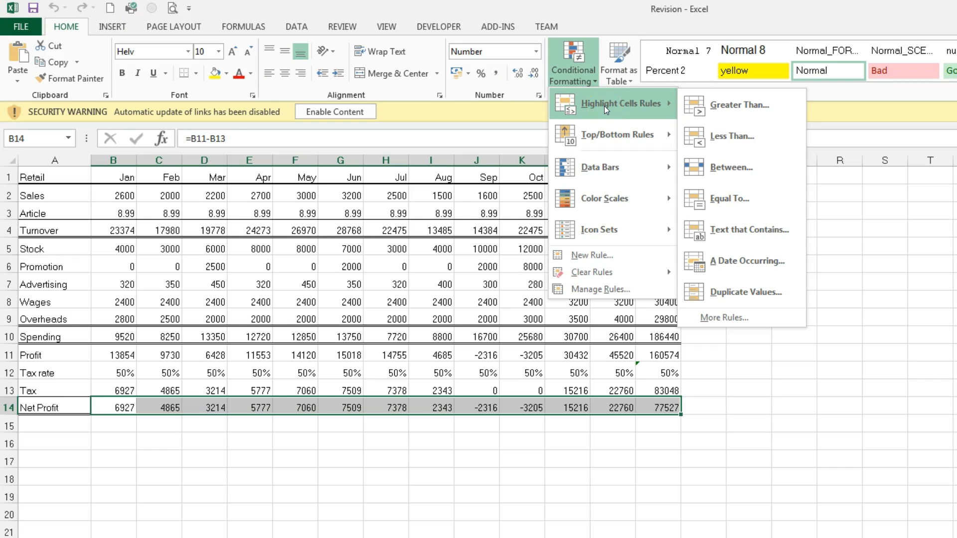
pyautogui.click(603, 244)
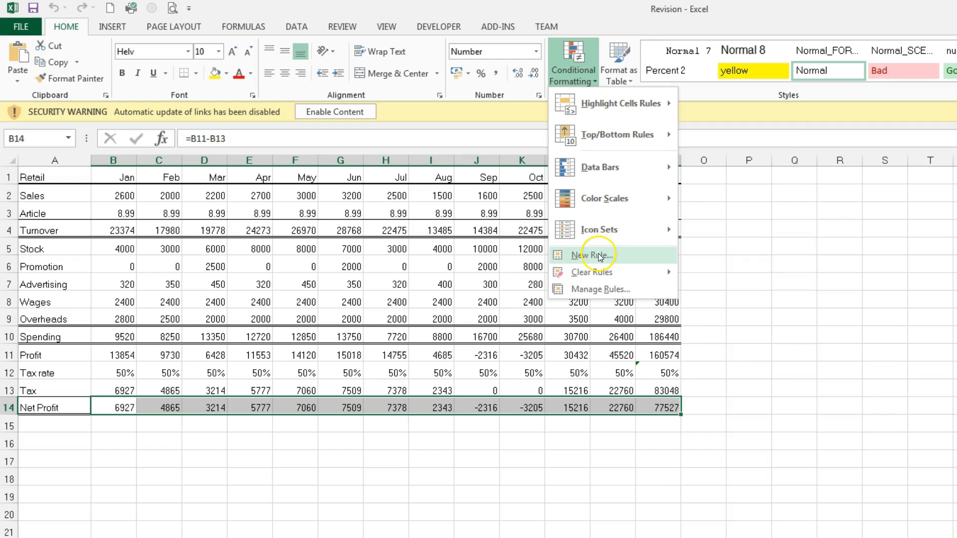
pyautogui.click(618, 110)
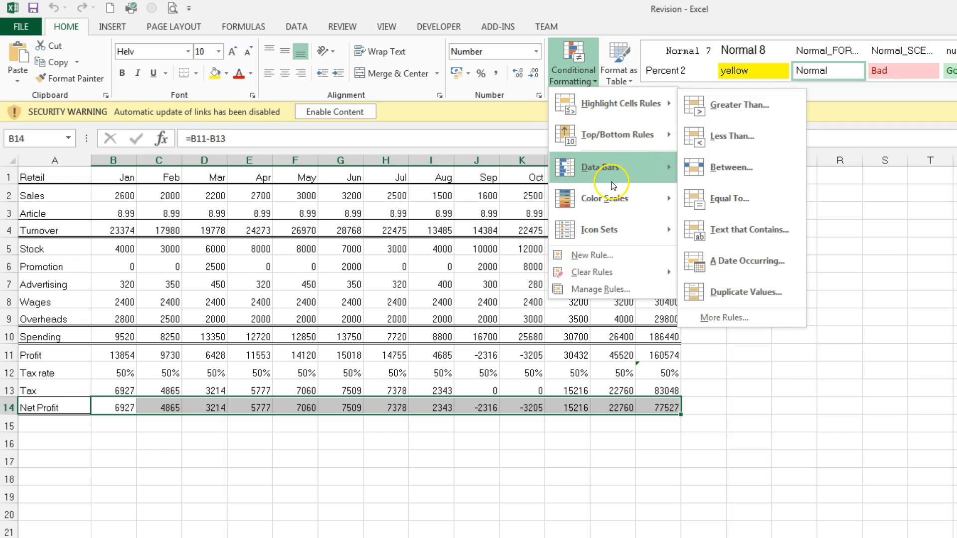
pyautogui.click(606, 255)
pyautogui.moveTo(907, 89); pyautogui.dragTo(637, 177)
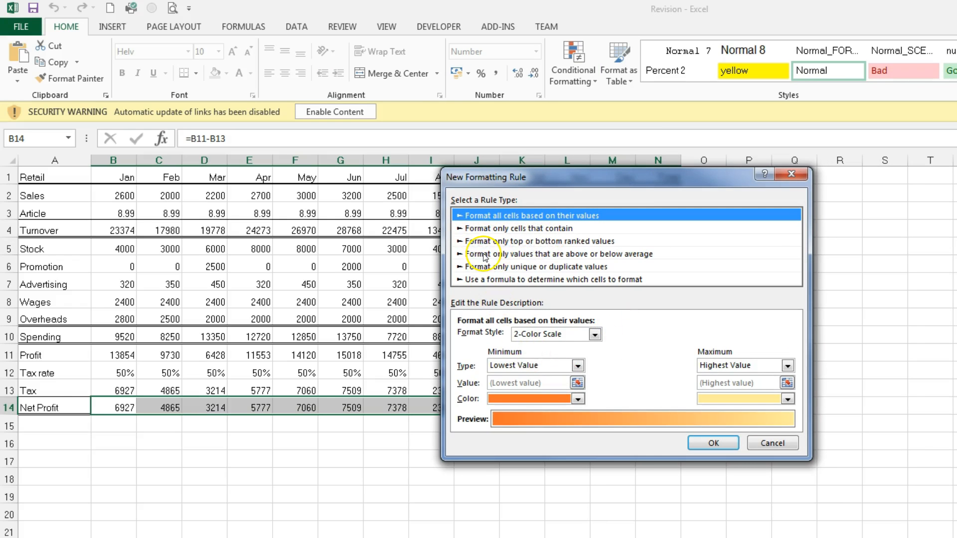
pyautogui.click(483, 228)
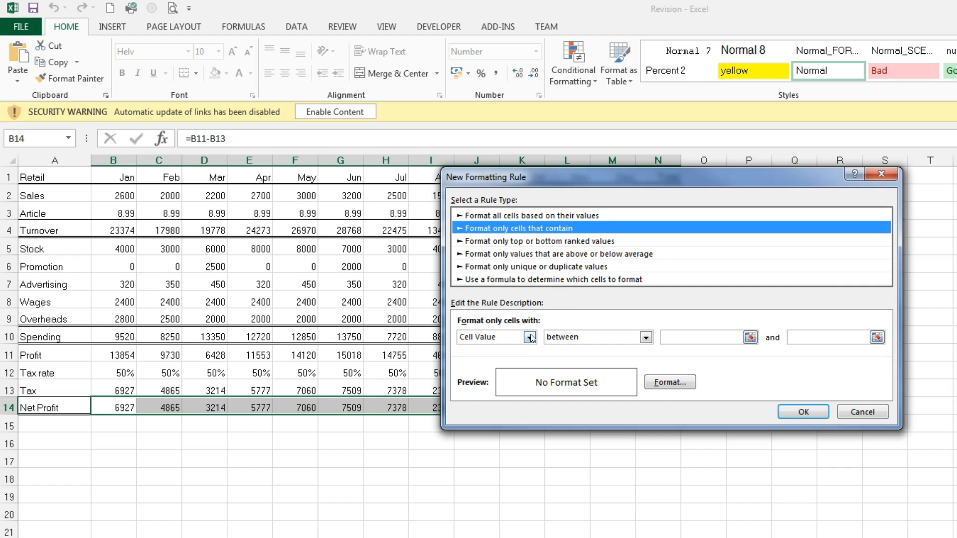
# Step: Set the rule's condition to cell value greater than or equal to 0
pyautogui.click(645, 339)
pyautogui.click(646, 339)
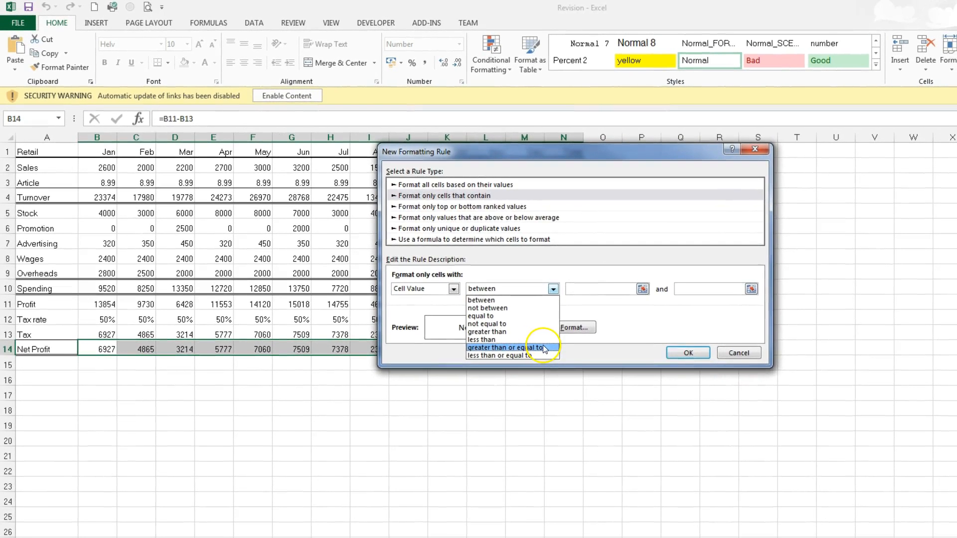
pyautogui.click(562, 372)
pyautogui.click(577, 289)
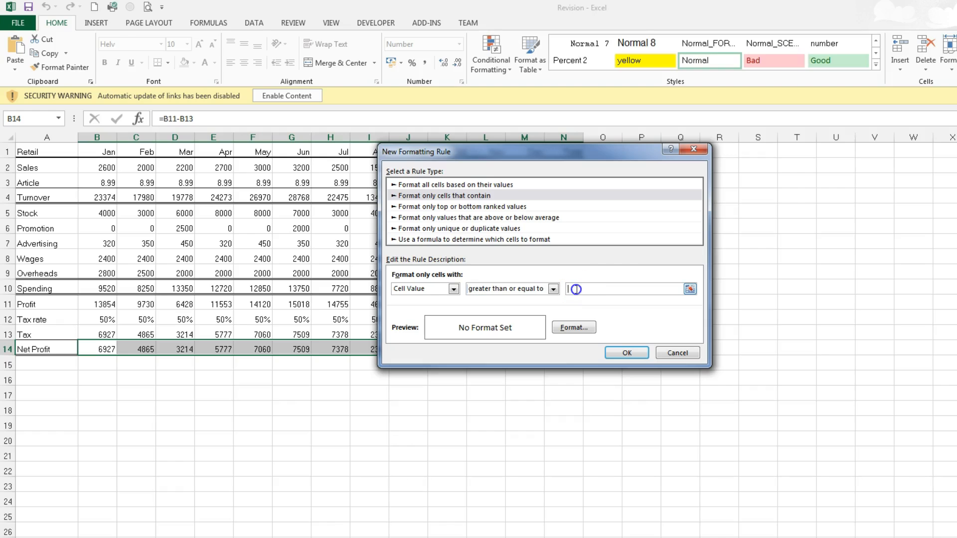
pyautogui.write('0')
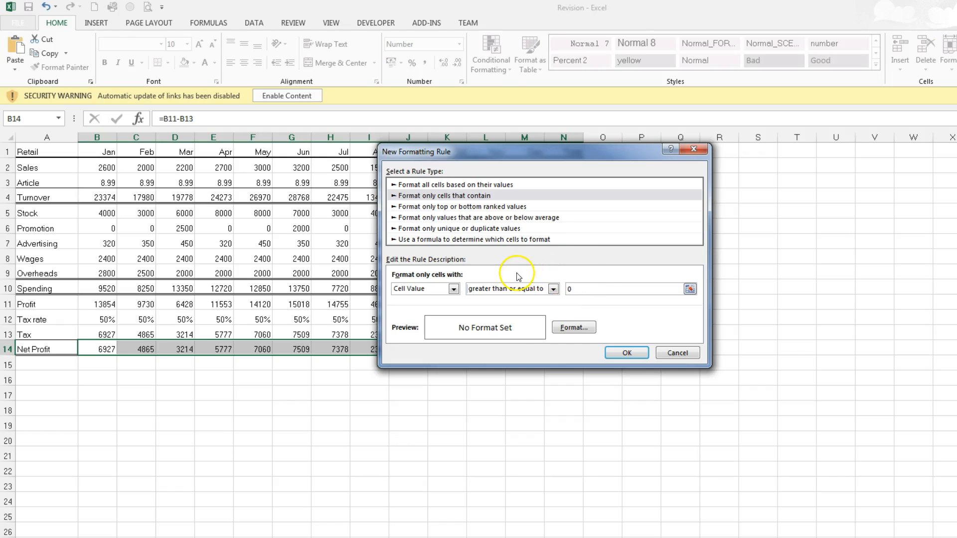
# Step: Give the rule a bold font style and a light green fill, and apply it to the Net Profit values
pyautogui.click(575, 330)
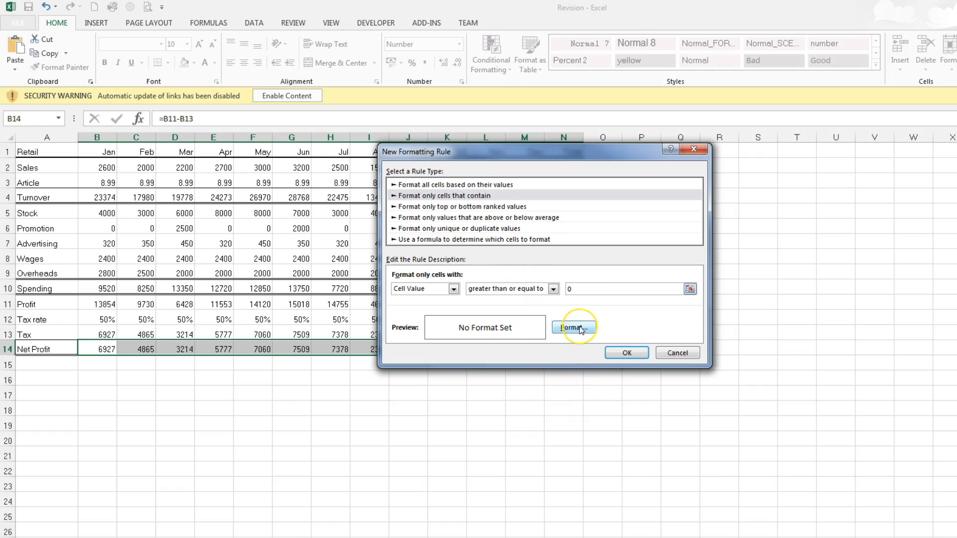
pyautogui.click(582, 330)
pyautogui.moveTo(765, 21); pyautogui.dragTo(538, 213)
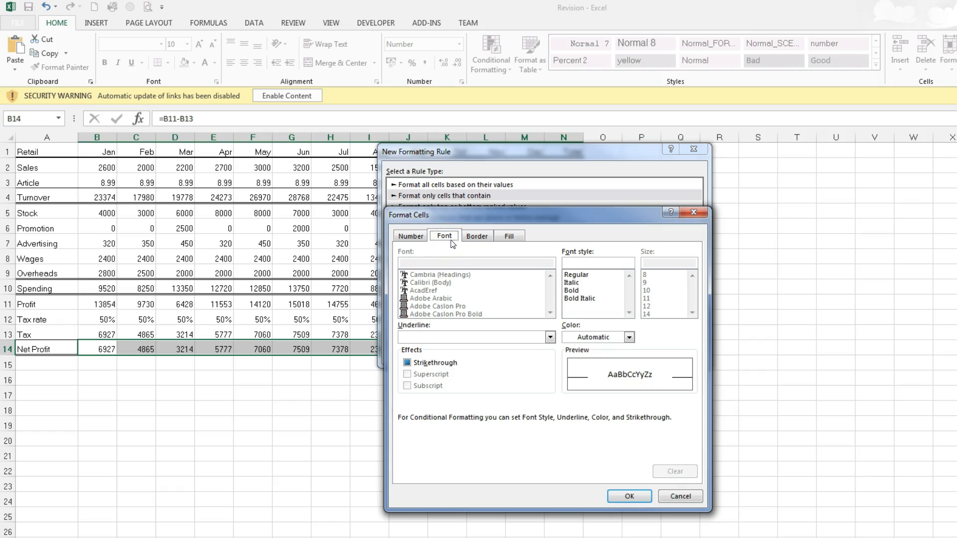
pyautogui.click(577, 292)
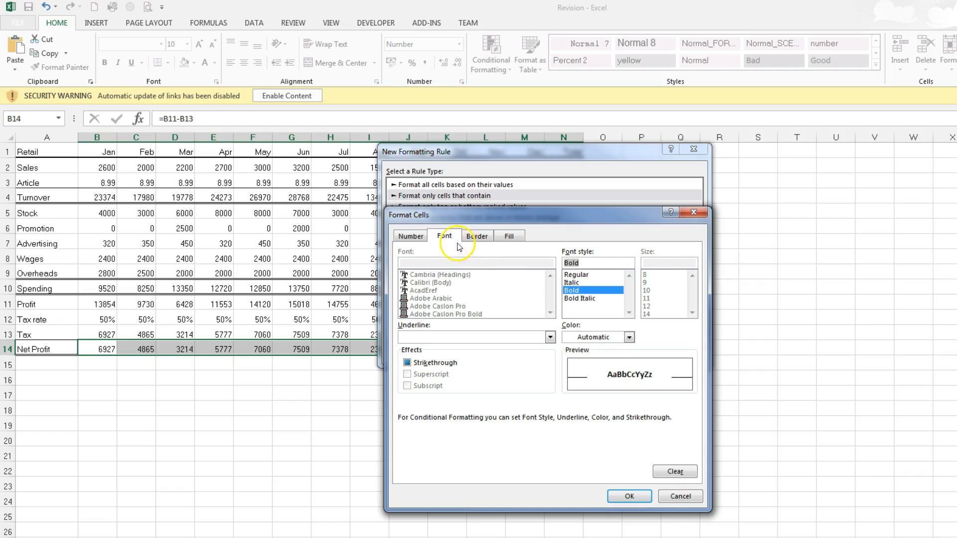
pyautogui.click(508, 236)
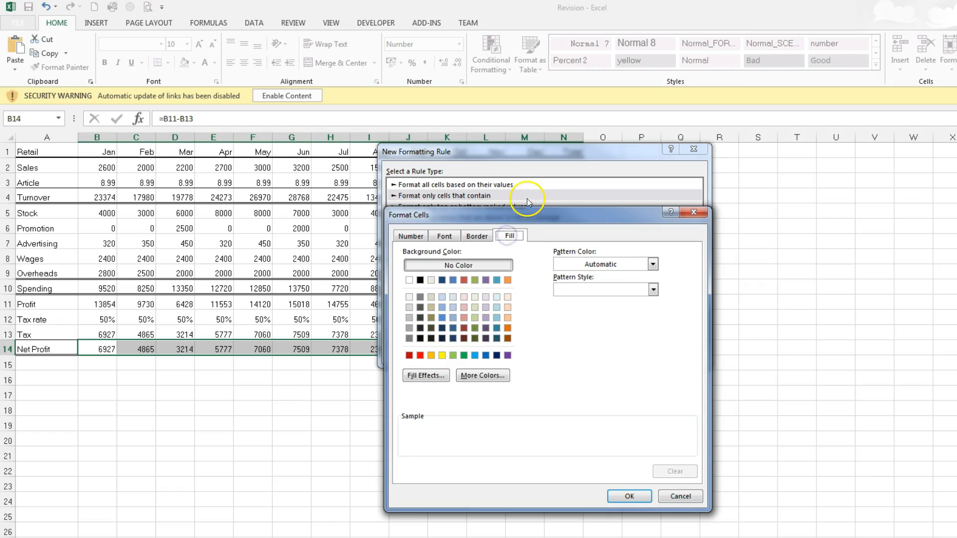
pyautogui.moveTo(524, 212); pyautogui.dragTo(524, 246)
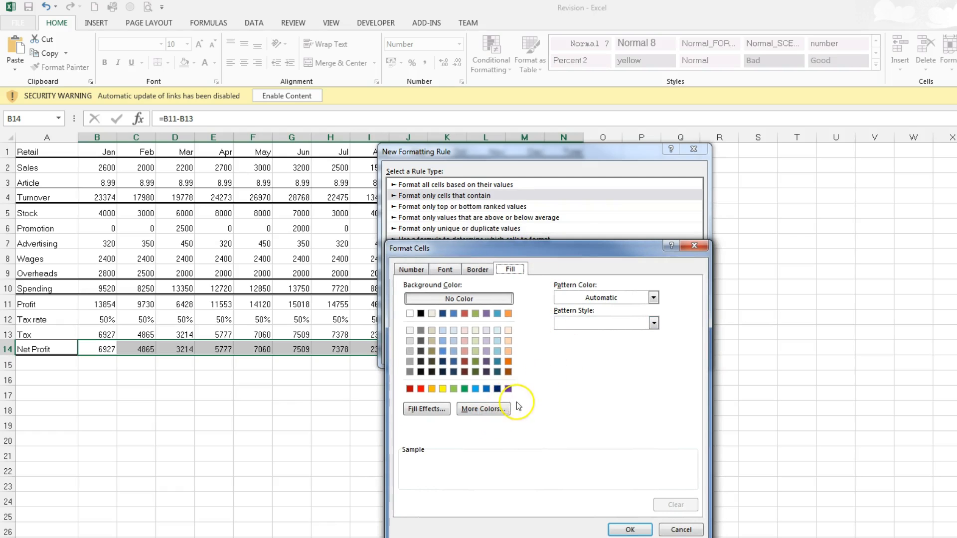
pyautogui.click(453, 389)
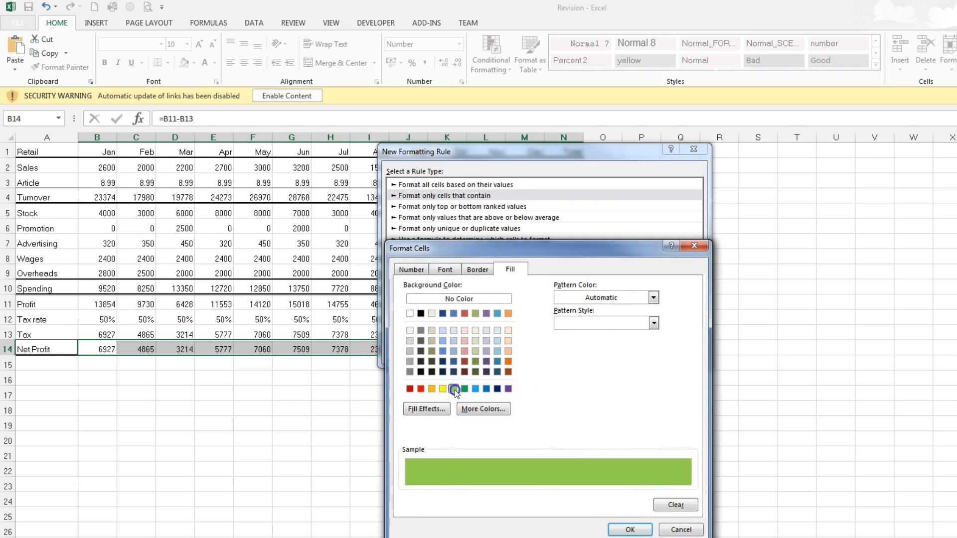
pyautogui.click(631, 531)
pyautogui.click(624, 349)
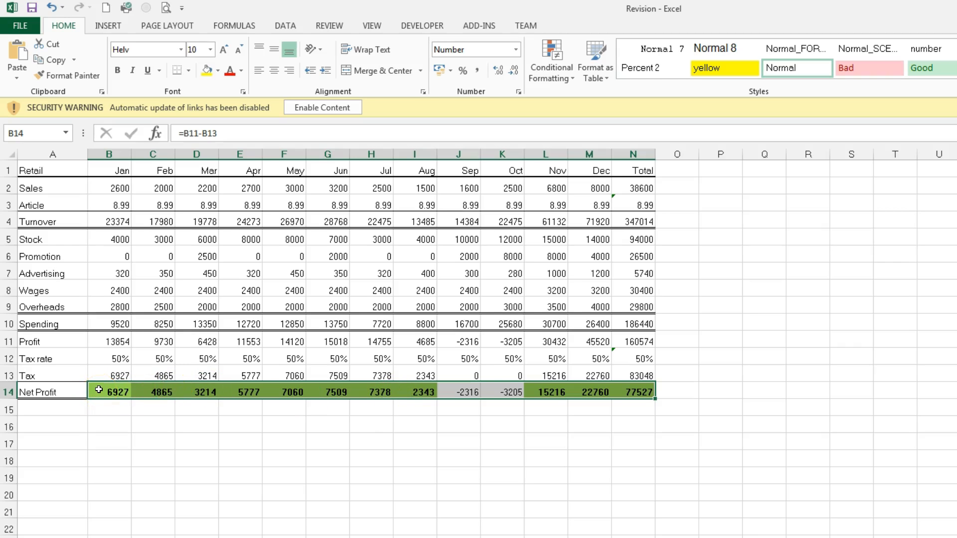
# Step: Add a second "Format only cells that contain" rule to the Net Profit values for cell values less than 0
pyautogui.click(571, 78)
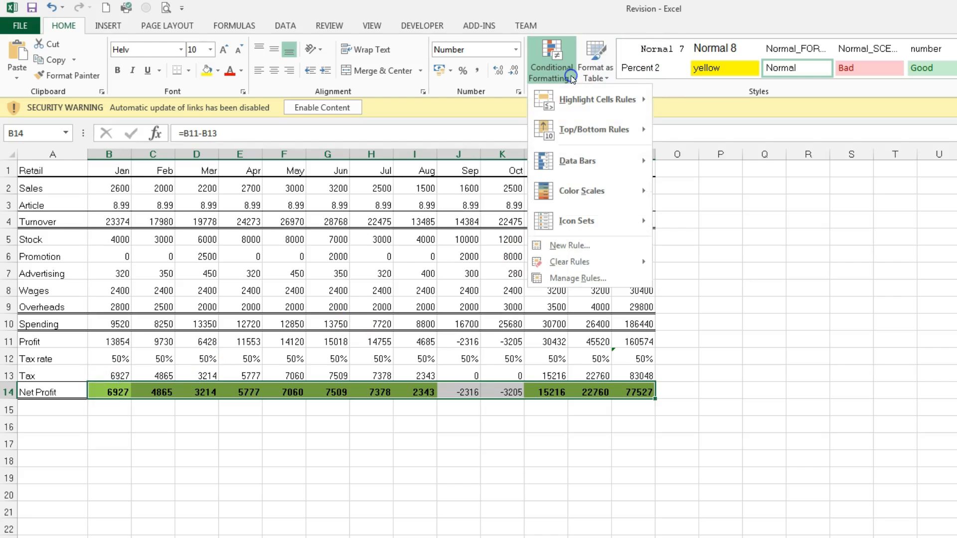
pyautogui.click(581, 246)
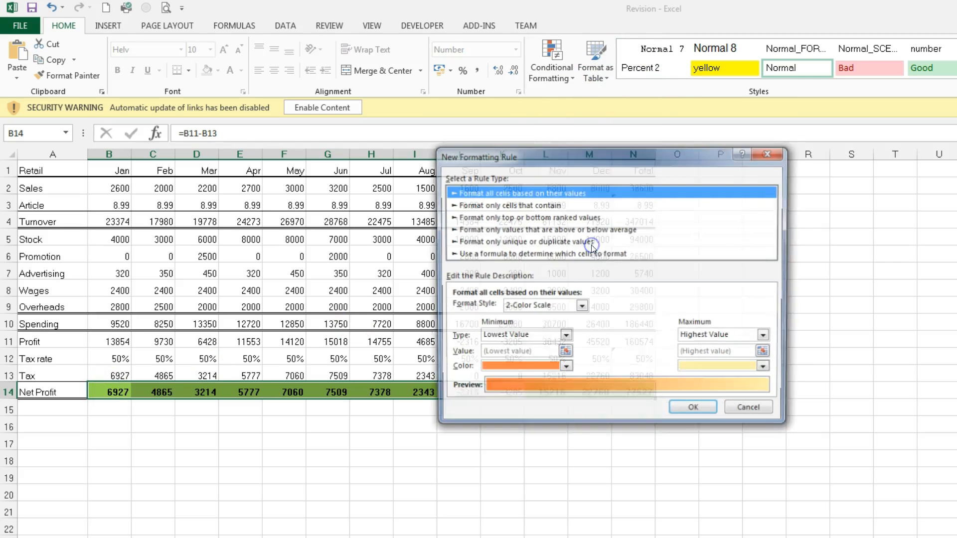
pyautogui.click(530, 205)
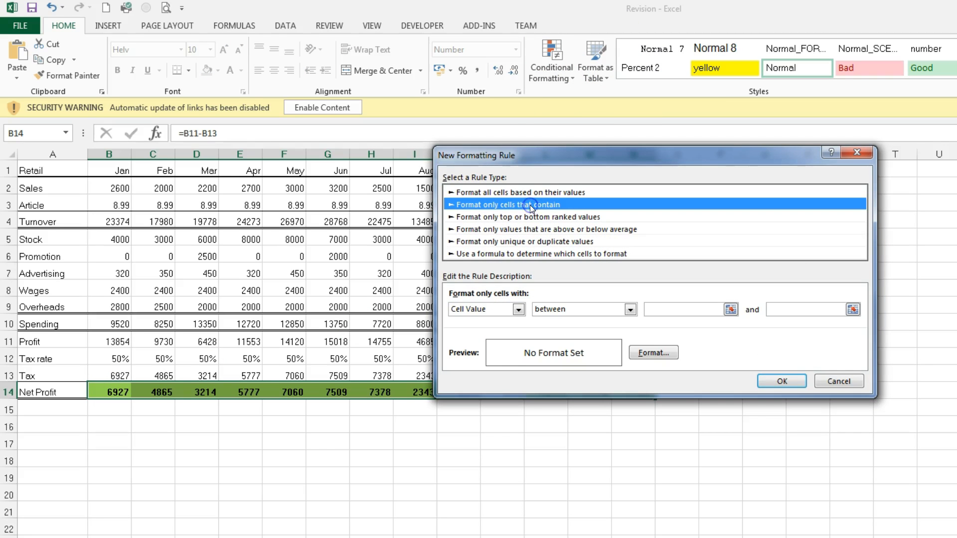
pyautogui.click(630, 310)
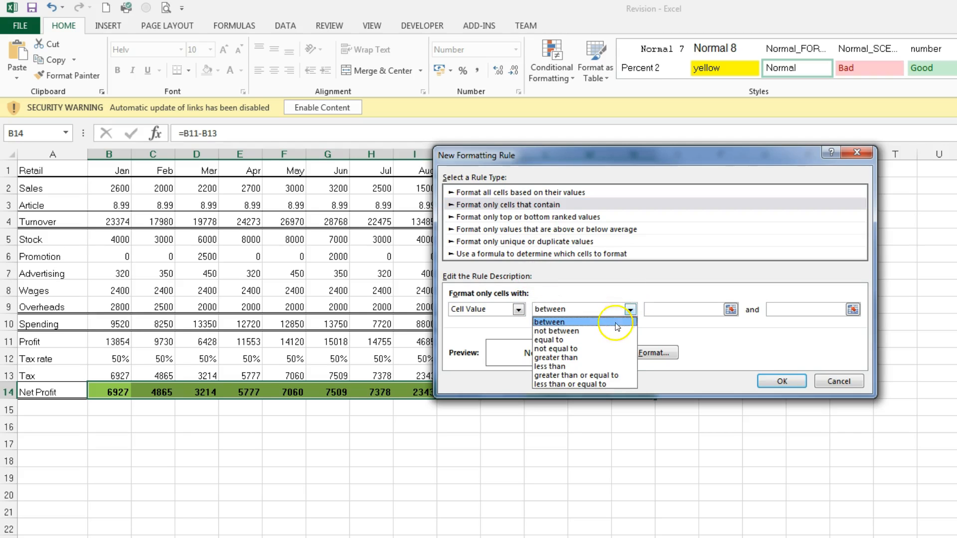
pyautogui.click(599, 371)
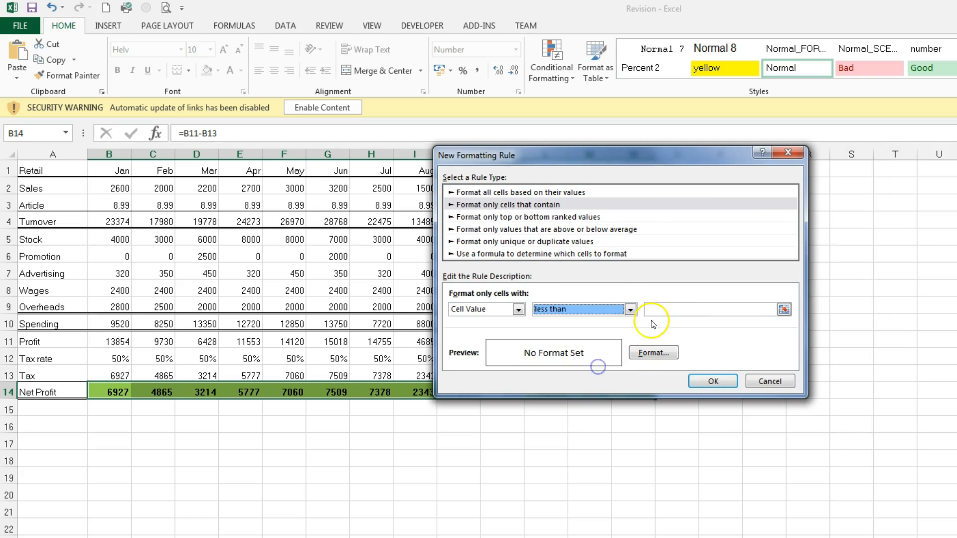
pyautogui.write('0')
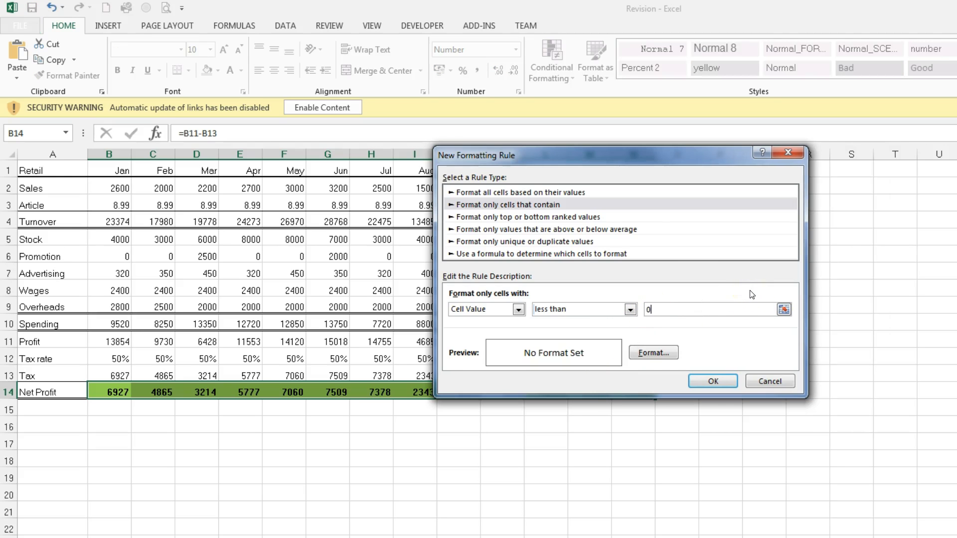
# Step: Format the less-than-0 rule with bold text and a red fill, apply it, and deselect the Net Profit row
pyautogui.click(651, 353)
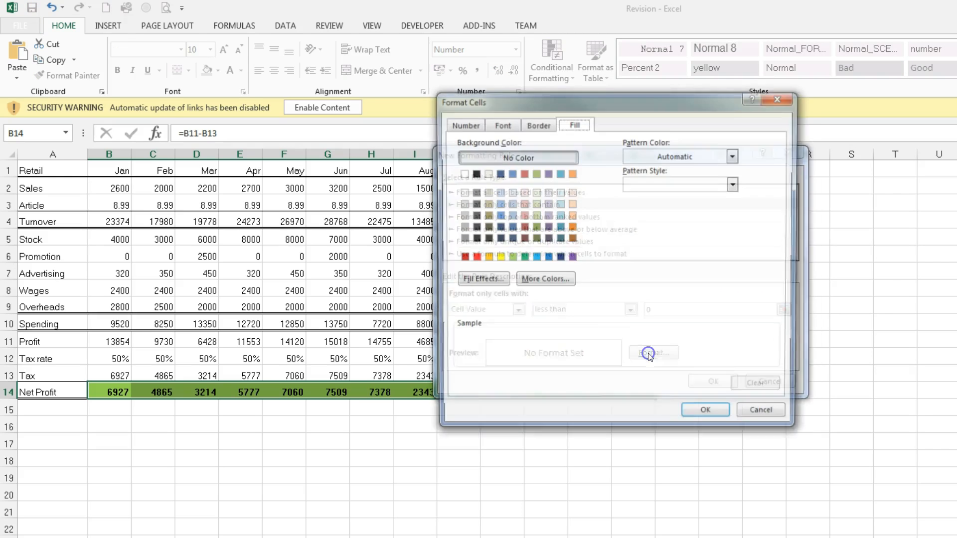
pyautogui.click(500, 124)
pyautogui.click(648, 177)
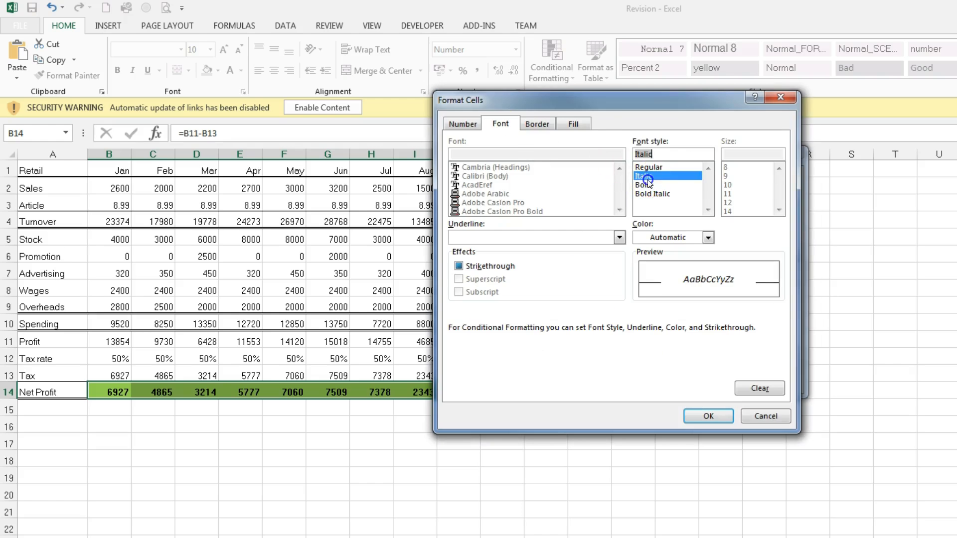
pyautogui.click(654, 187)
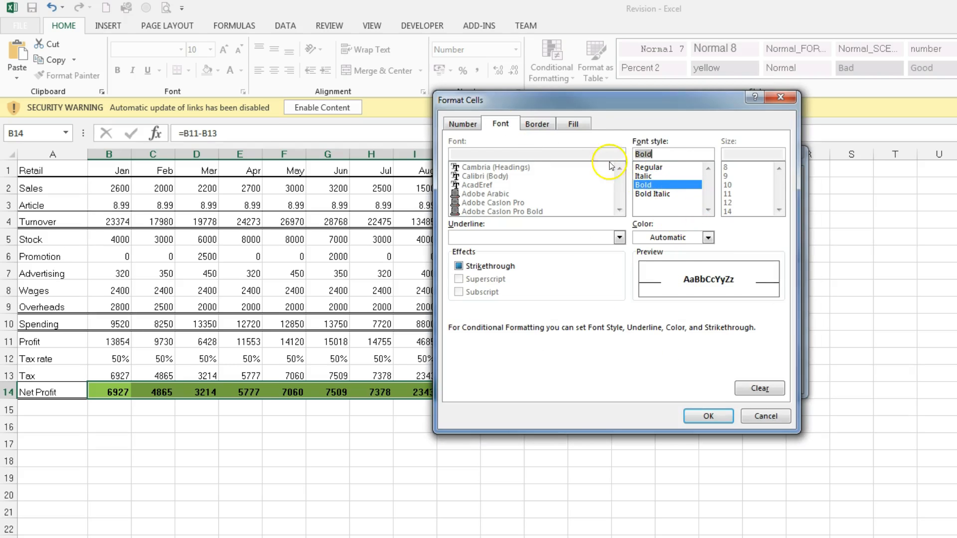
pyautogui.click(586, 126)
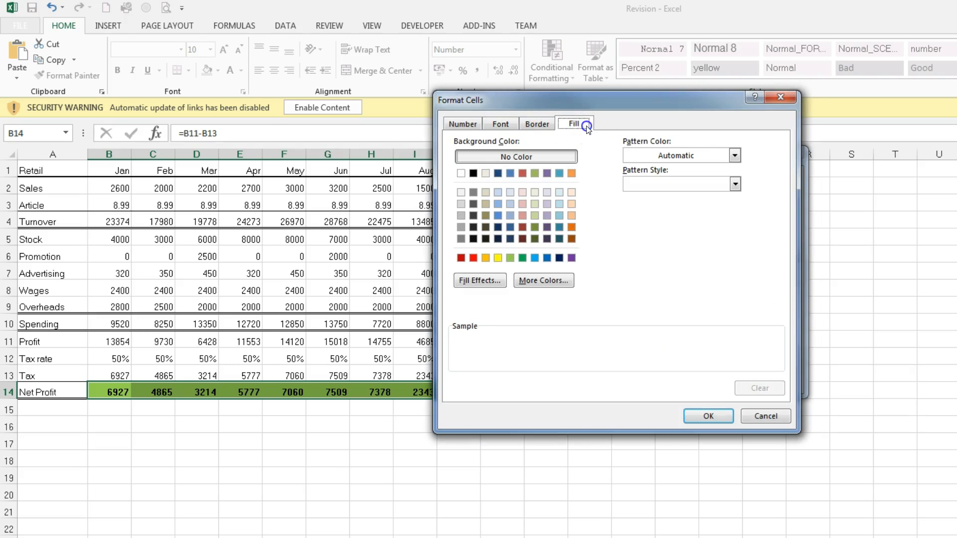
pyautogui.click(473, 257)
pyautogui.click(710, 417)
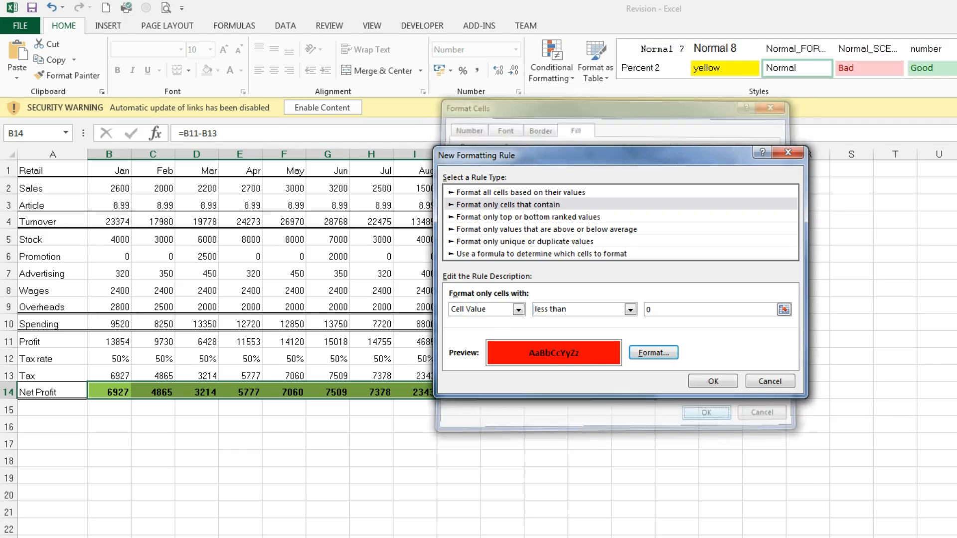
pyautogui.click(713, 380)
pyautogui.click(945, 341)
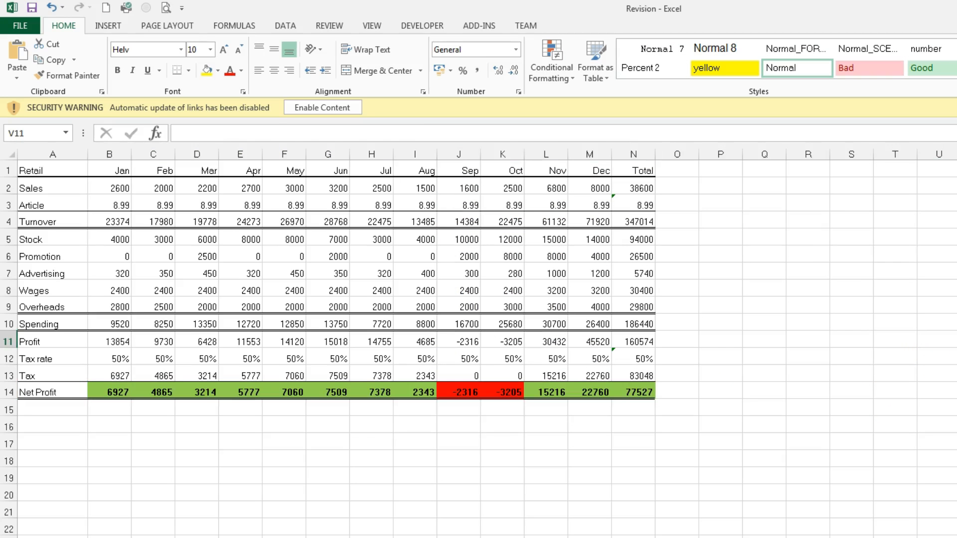